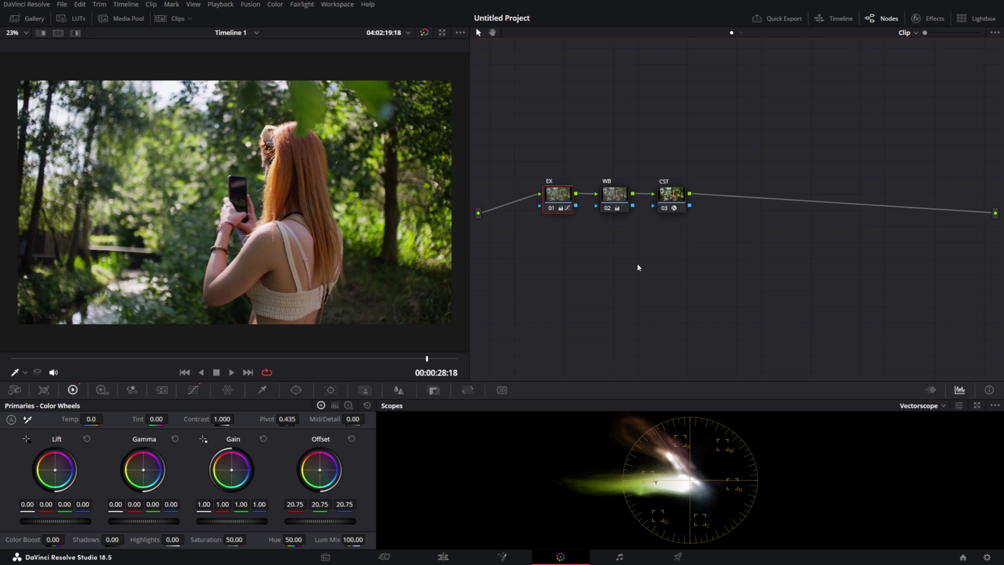
Inspect the CST node's effect settings, then toggle the EX node off to compare.
click(672, 195)
click(929, 18)
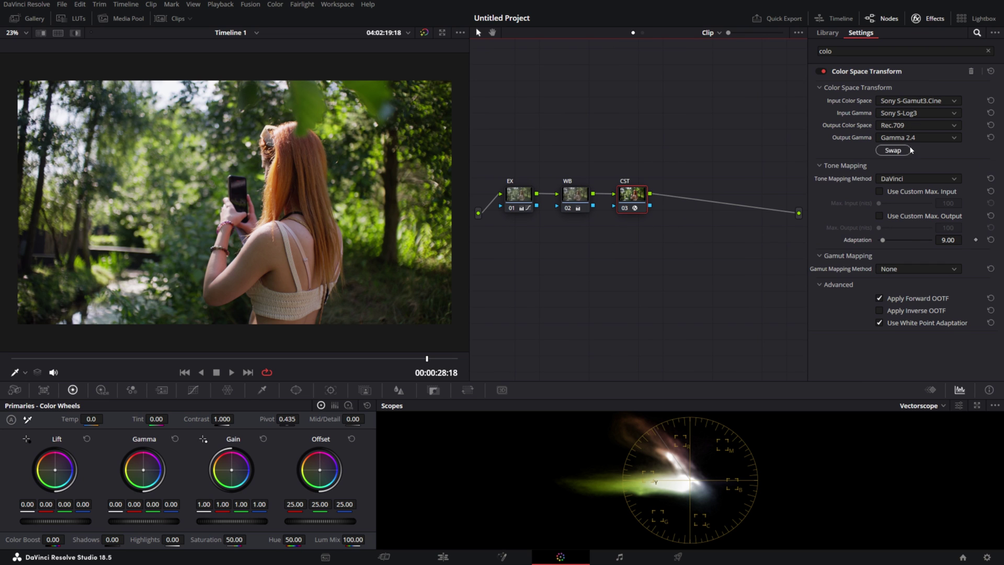
click(926, 19)
click(556, 197)
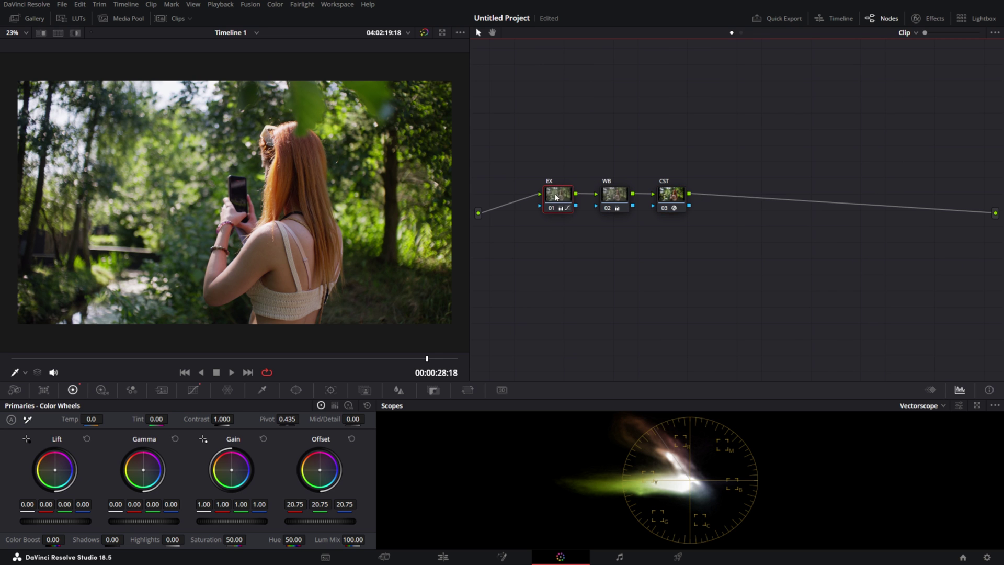
key(ctrl+d)
key(ctrl+d)
click(623, 198)
Add a serial node after CST and label it TETRA.
click(672, 197)
key(alt+s)
right_click(719, 194)
click(727, 213)
text(TETRA)
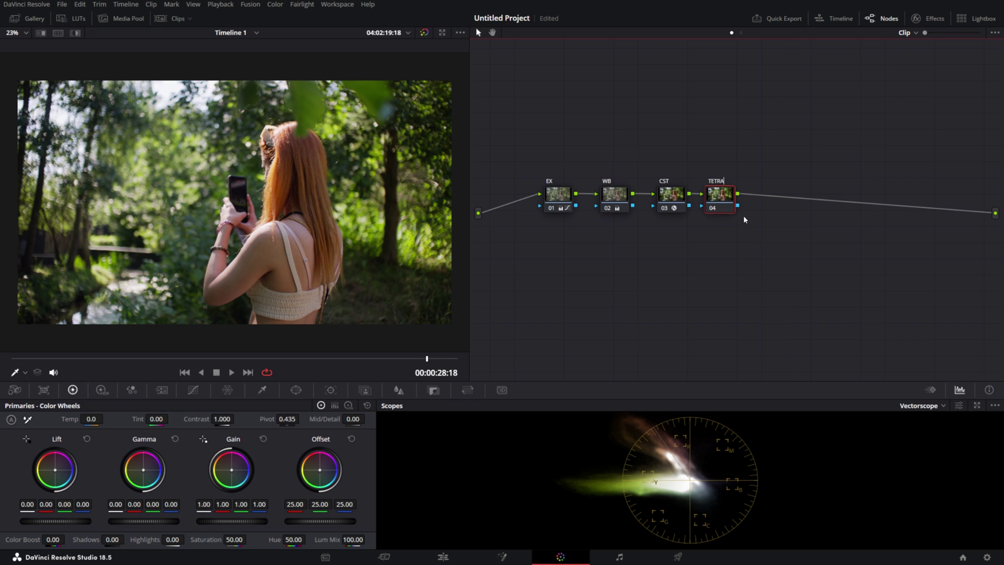
Search the effects library for 'dc' and drop the DCTL effect onto TETRA.
click(928, 19)
text(dc)
drag(857, 90, 685, 194)
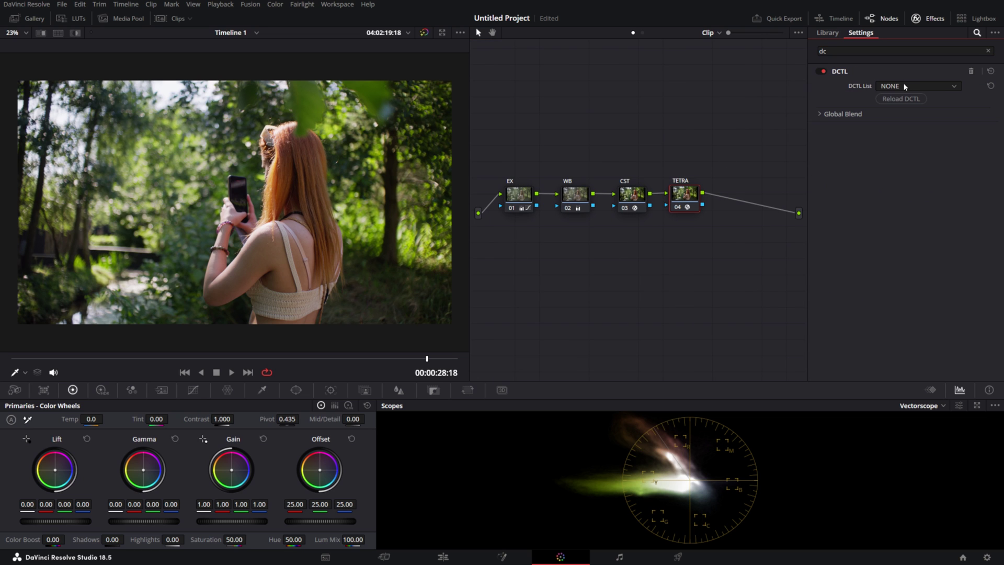
Choose Tetra from the DCTL List on the TETRA node.
click(907, 86)
click(895, 145)
click(747, 147)
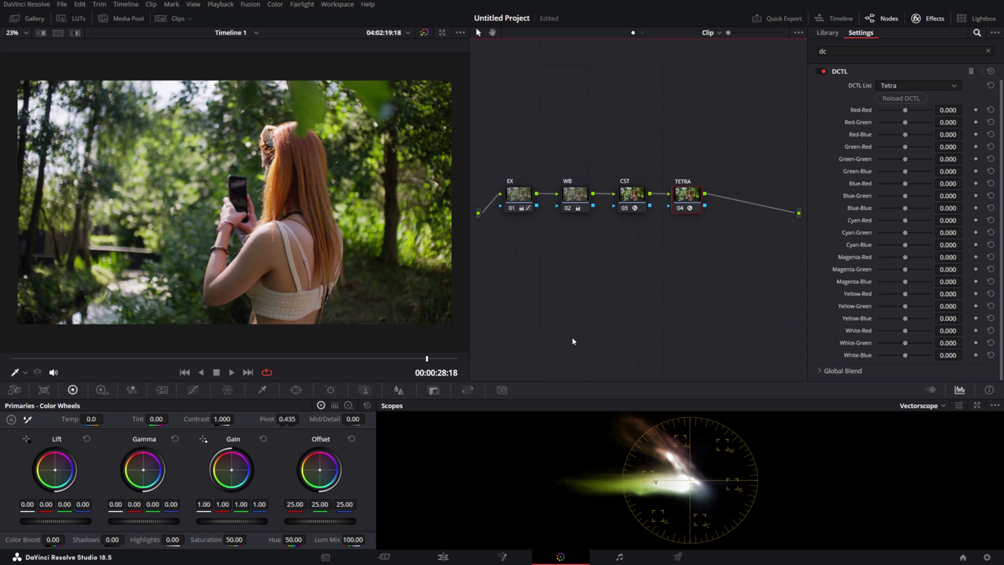
click(228, 390)
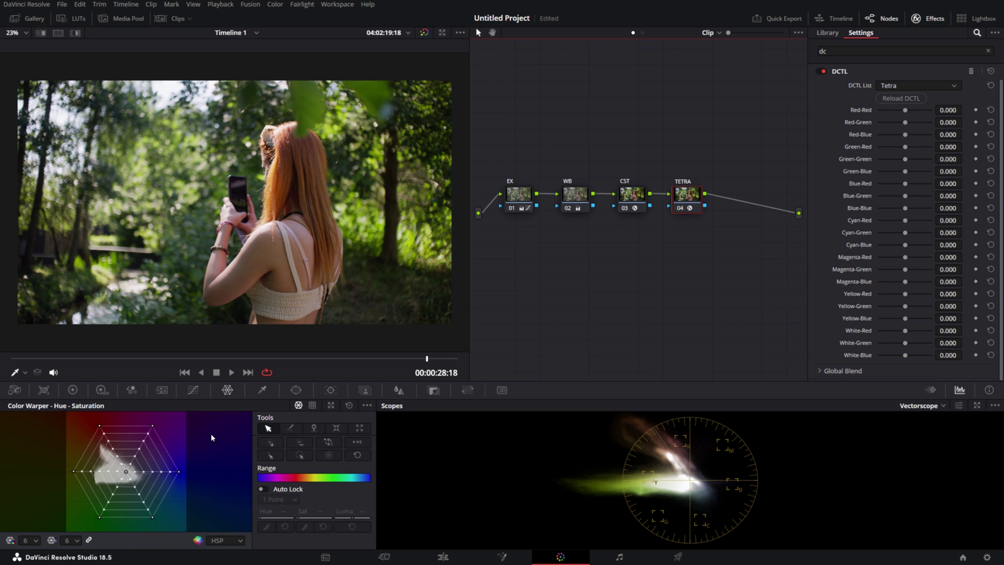
Switch the curves to Hue vs Lum and zoom in to frame the subject's skin.
click(193, 390)
click(270, 405)
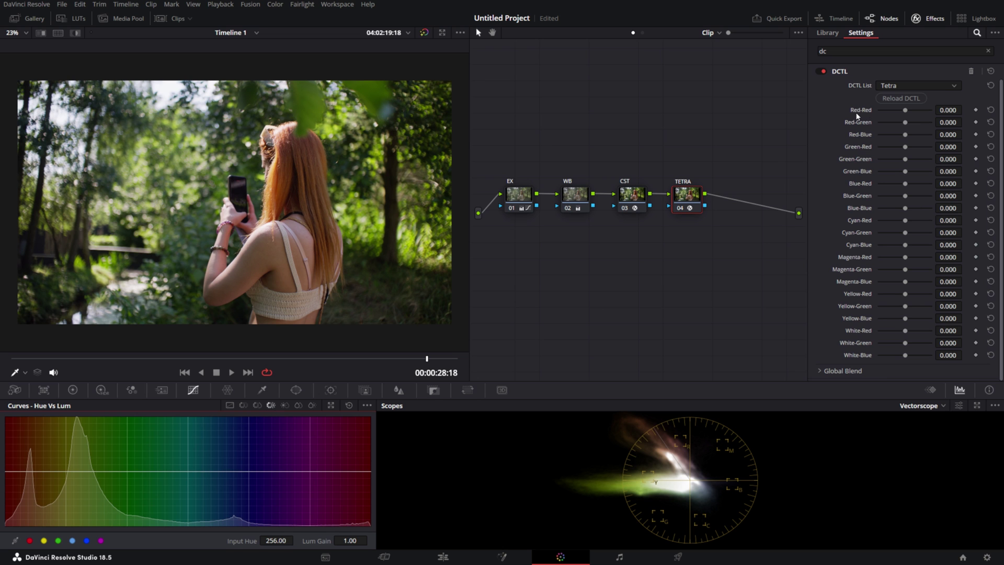
scroll(310, 211, up, 2)
drag(309, 211, 324, 244)
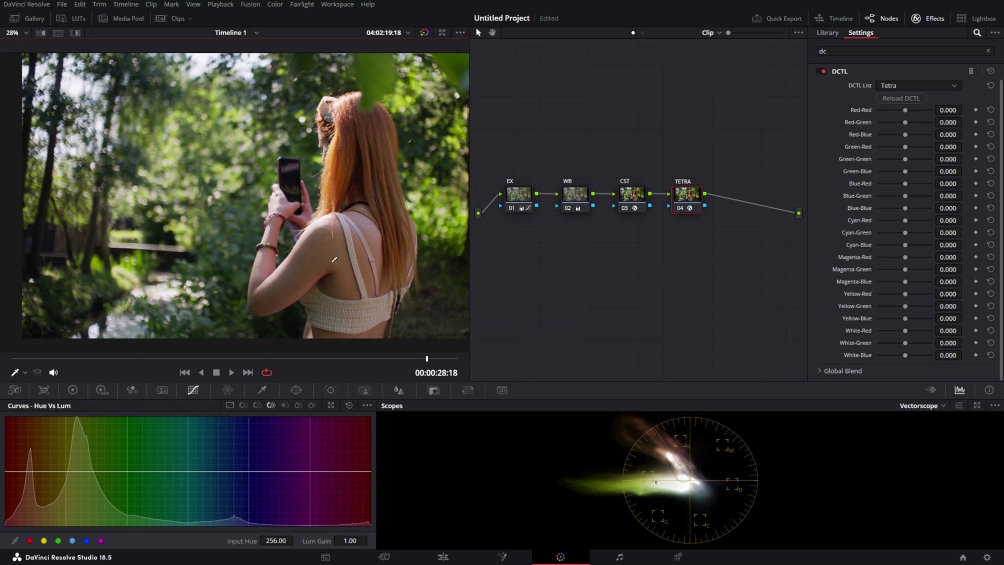
scroll(381, 250, up, 2)
drag(382, 250, 244, 244)
scroll(293, 231, down, 1)
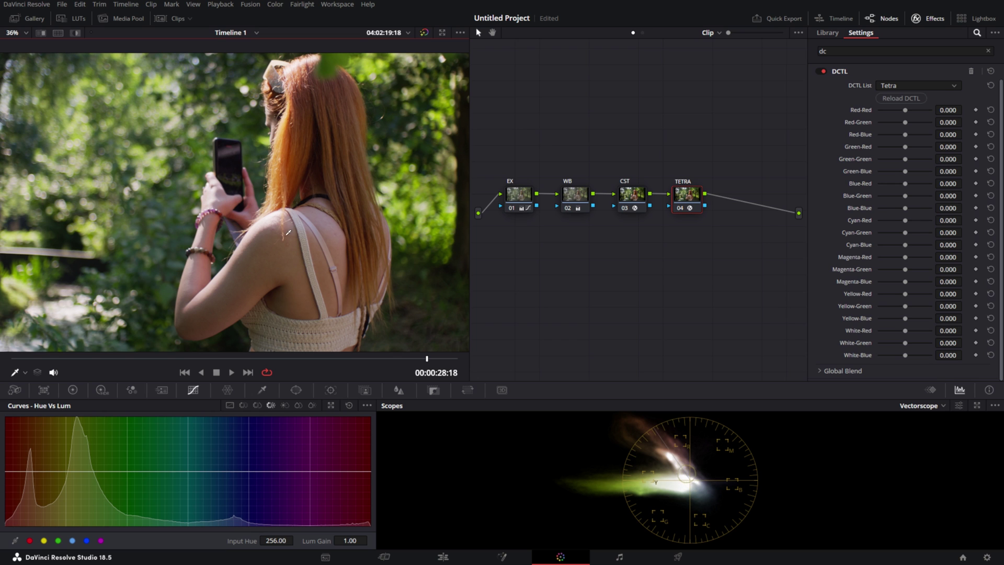
drag(314, 211, 302, 189)
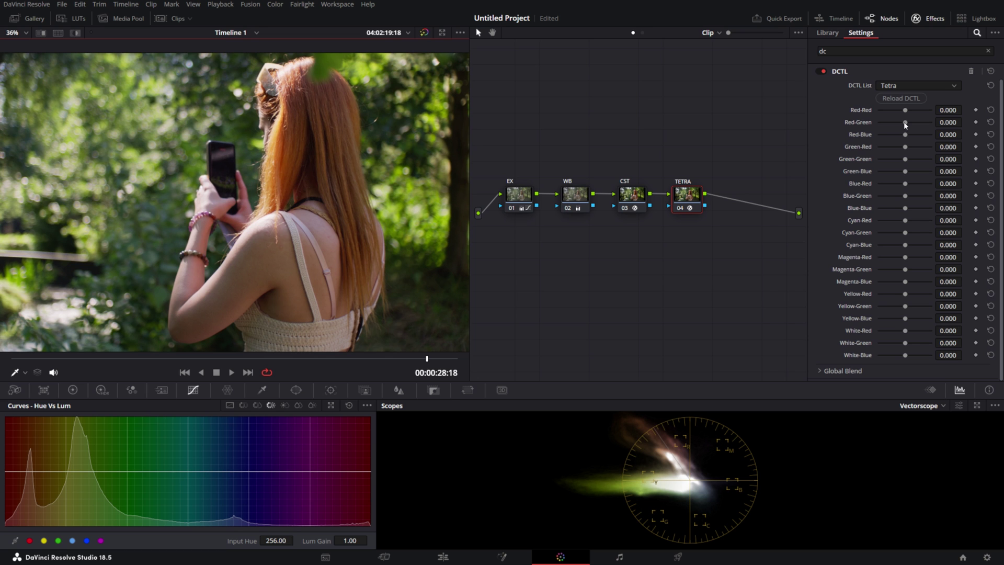
Pull Tetra Red-Green to -0.068 and toggle TETRA to compare before and after.
key(ctrl+minus)
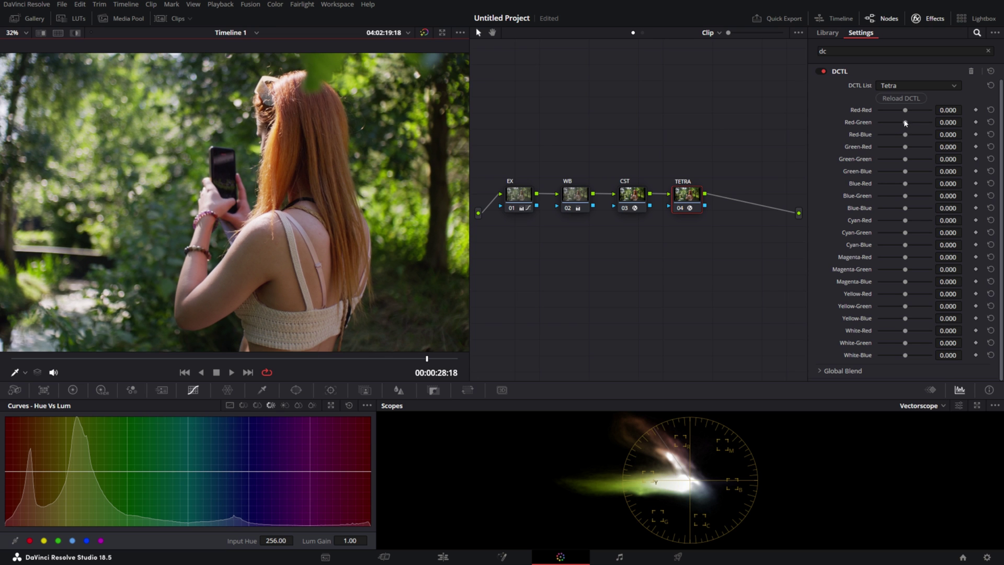
drag(906, 123, 904, 124)
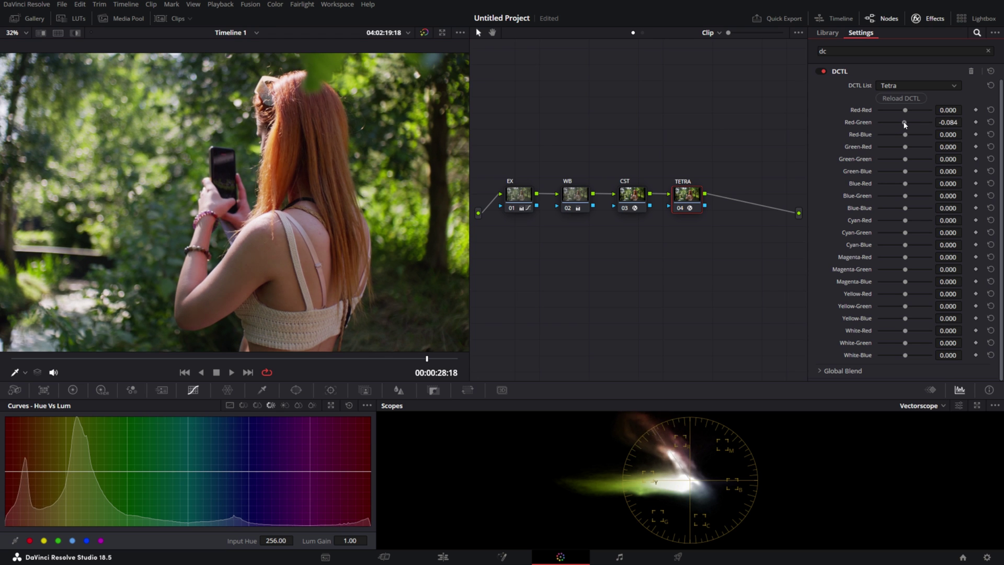
scroll(341, 253, down, 3)
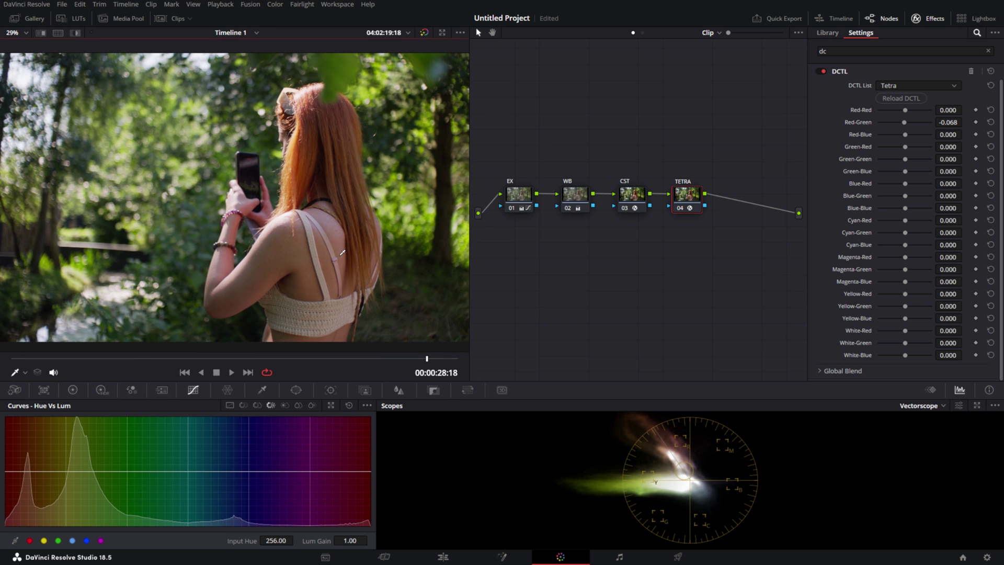
key(ctrl+d)
key(ctrl+d)
key(ctrl+d)
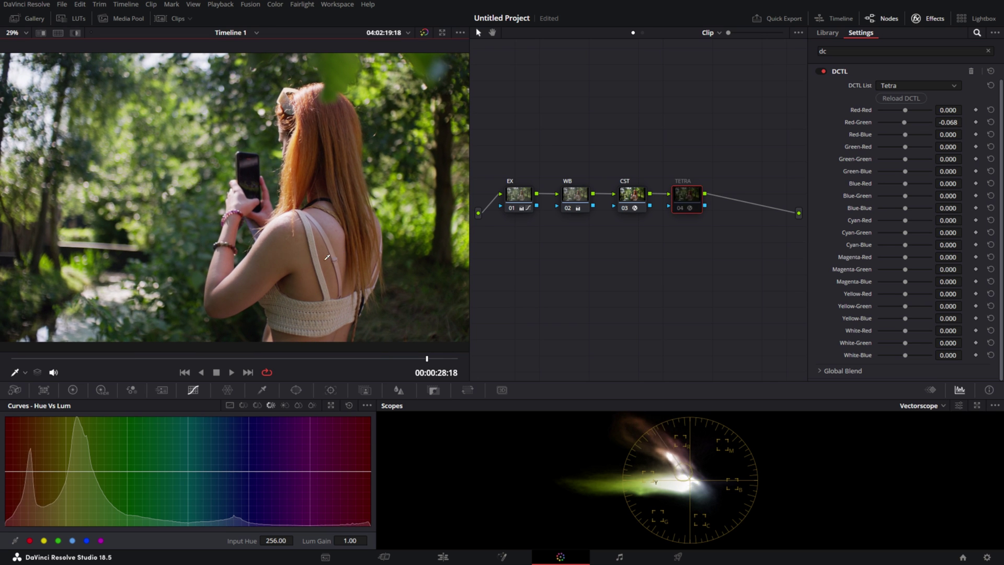
key(ctrl+d)
key(ctrl+d)
key(ctrl+d)
key(ctrl+d)
key(ctrl+d)
key(ctrl+d)
key(ctrl+d)
key(ctrl+d)
key(ctrl+d)
scroll(344, 220, down, 2)
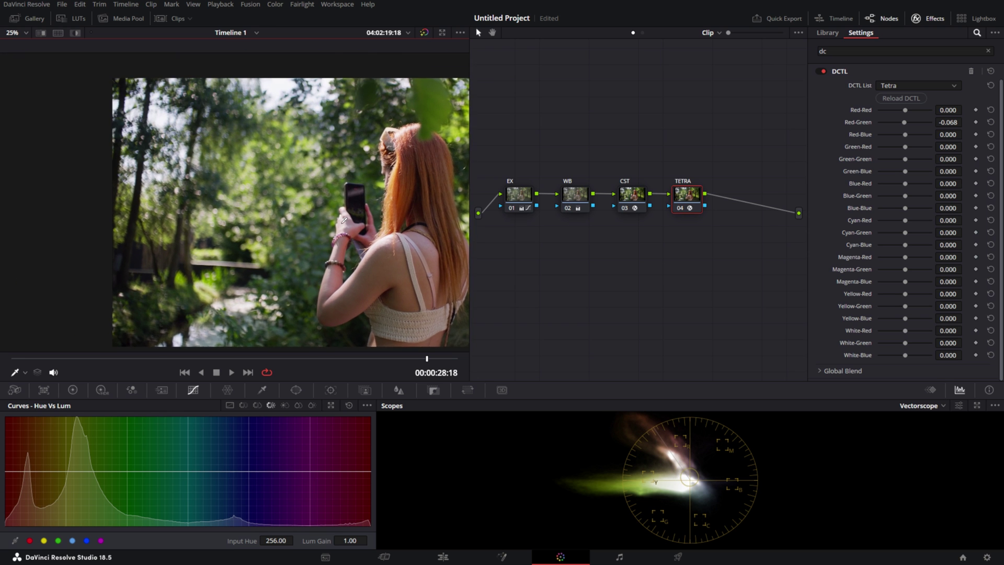
scroll(344, 219, up, 3)
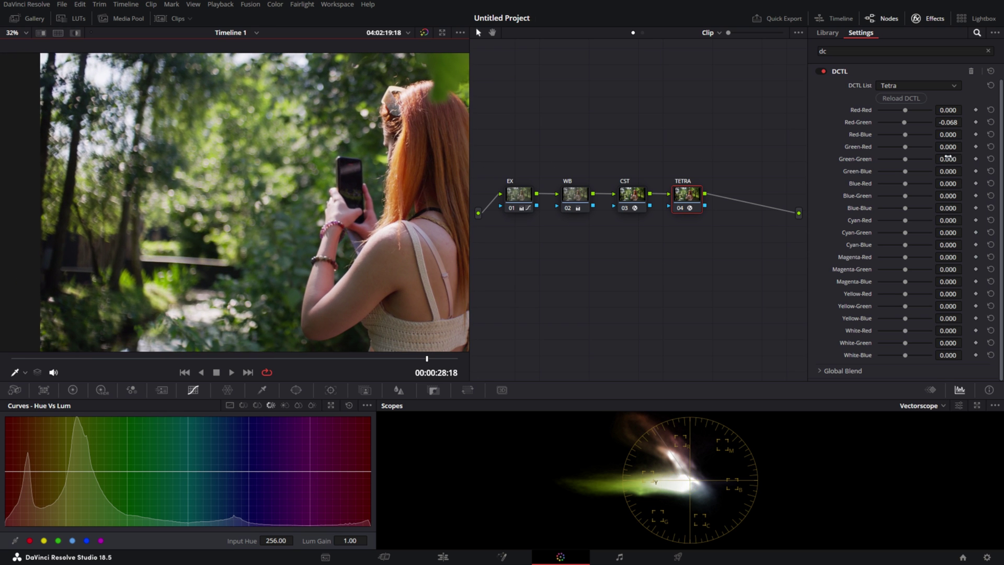
Set Tetra Green-Green to 0.170, Green-Red to 0.414 and Green-Blue to 0.249.
mouse_move(948, 156)
mouse_down()
mouse_move(965, 158)
mouse_move(930, 170)
mouse_move(965, 171)
mouse_move(931, 146)
mouse_move(965, 146)
mouse_up()
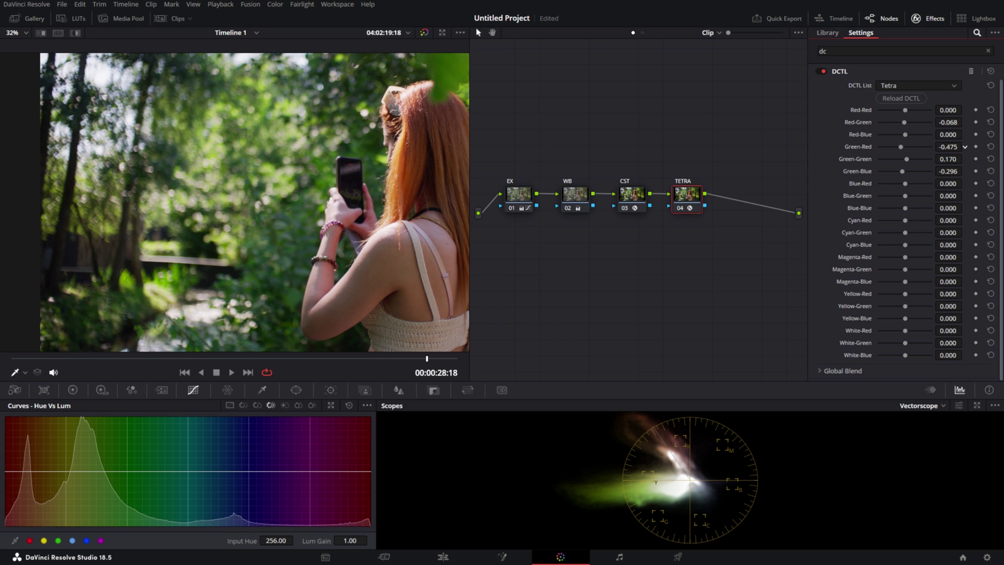
mouse_move(899, 148)
mouse_down()
mouse_move(880, 150)
mouse_move(920, 150)
mouse_move(907, 149)
mouse_move(905, 173)
mouse_move(918, 173)
mouse_move(907, 177)
mouse_move(909, 148)
mouse_up()
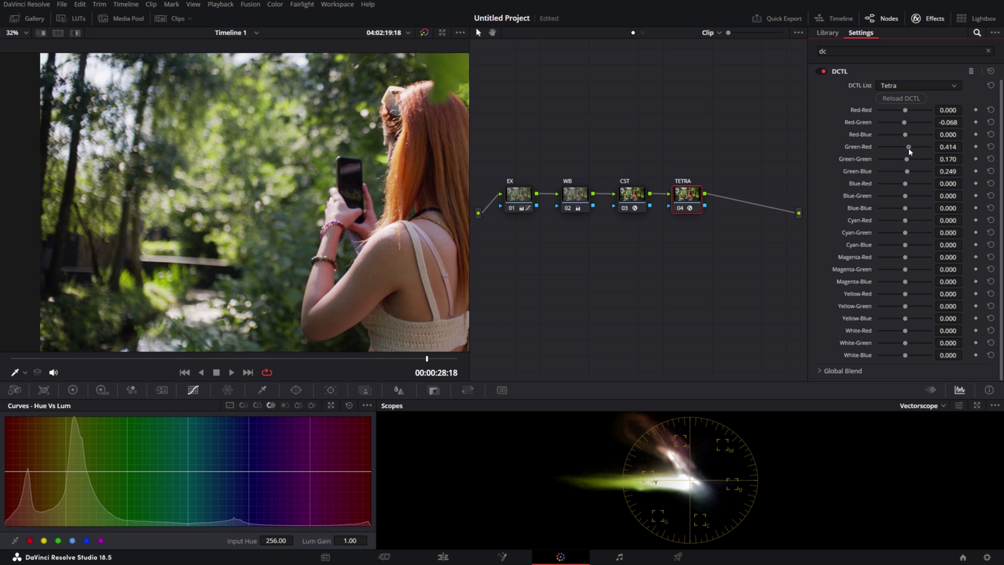
scroll(323, 202, down, 5)
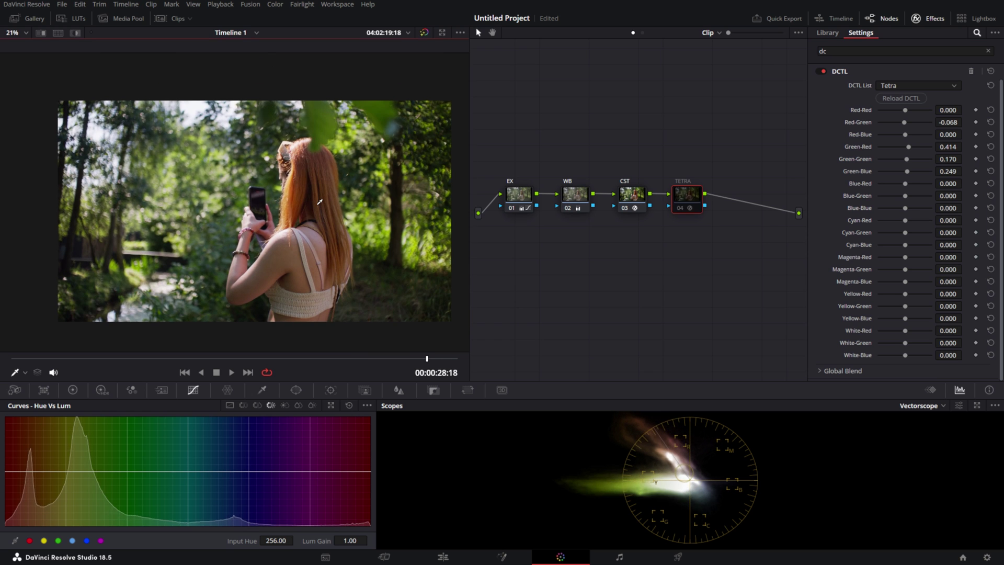
scroll(320, 201, up, 2)
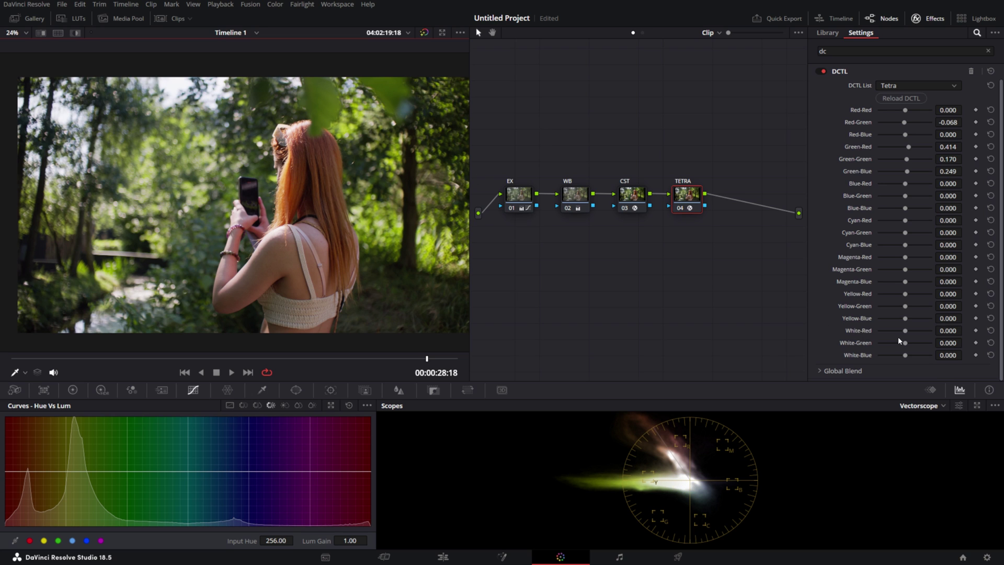
Bring Tetra White-Red to -0.223 toward teal, then toggle TETRA off to compare.
mouse_move(906, 331)
mouse_down()
mouse_move(890, 331)
mouse_move(914, 334)
mouse_up()
click(990, 330)
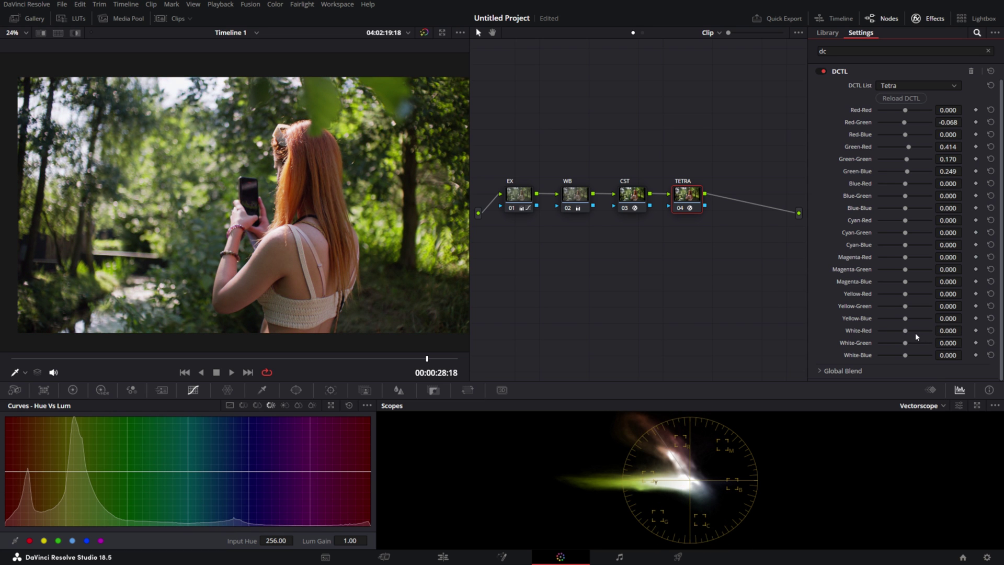
drag(908, 333, 903, 333)
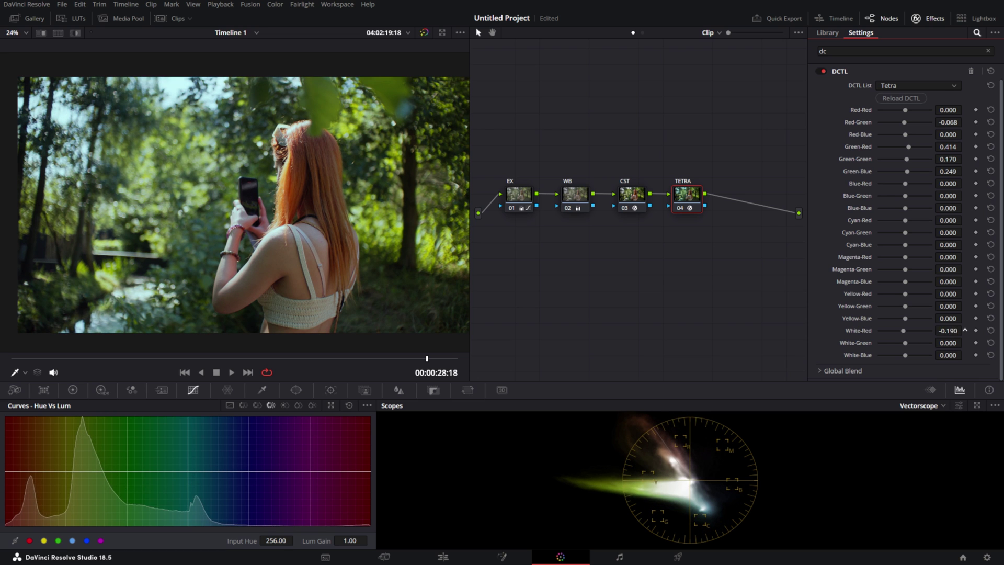
drag(965, 331, 939, 327)
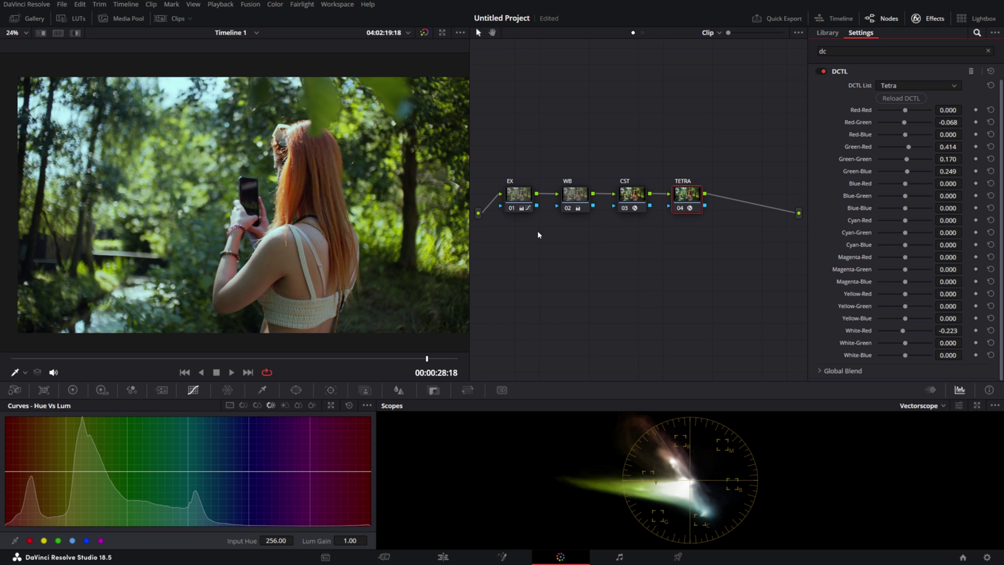
scroll(344, 143, down, 1)
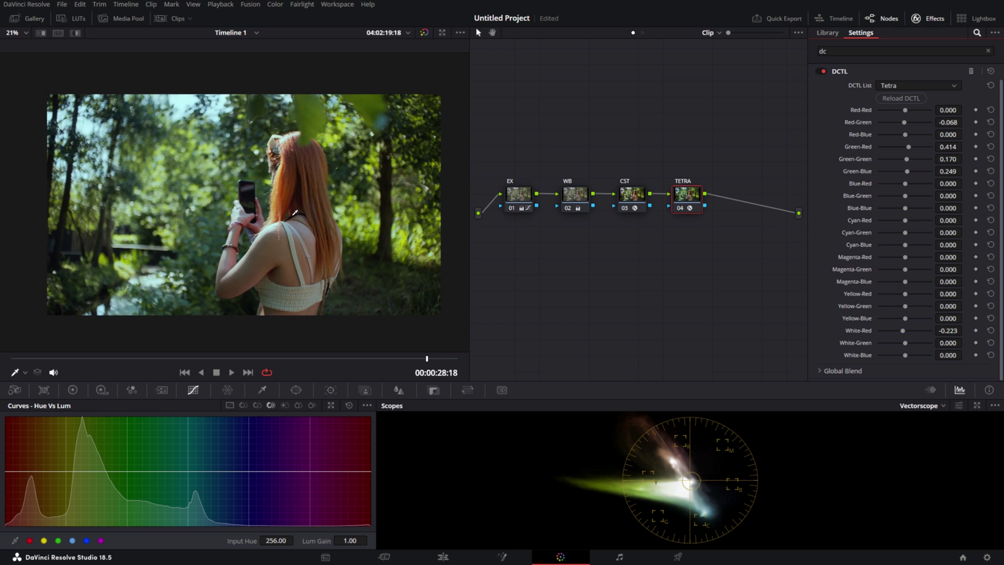
key(ctrl+d)
key(ctrl+d)
scroll(307, 146, up, 1)
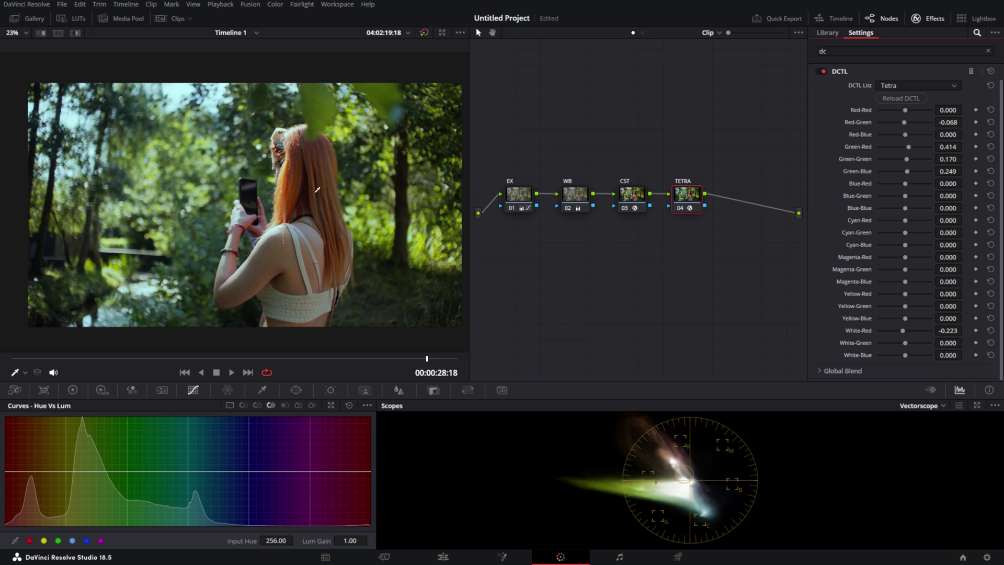
Raise White-Green to 0.034 and settle White-Blue at 0.027, with White-Red at -0.131.
drag(947, 342, 965, 355)
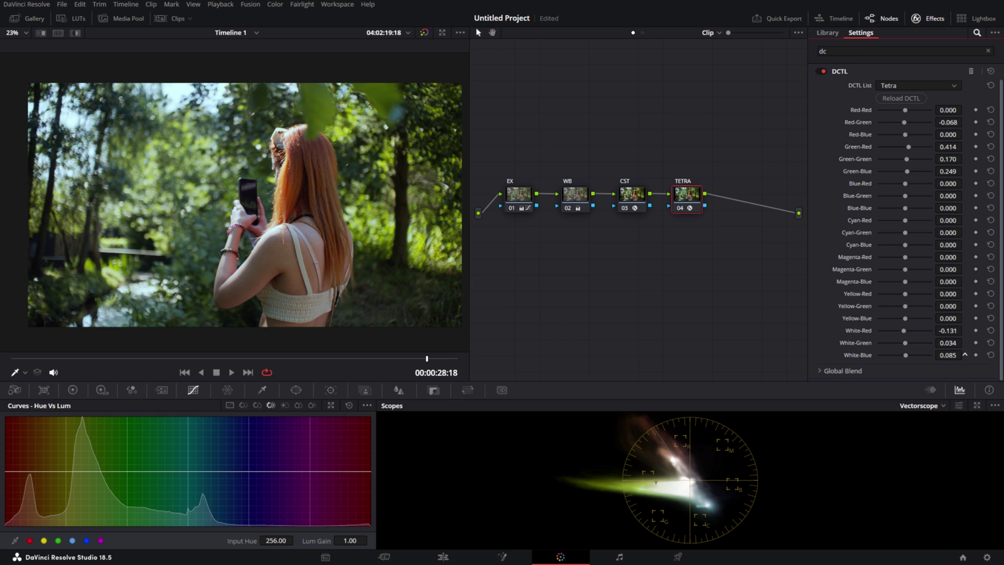
drag(901, 354, 906, 357)
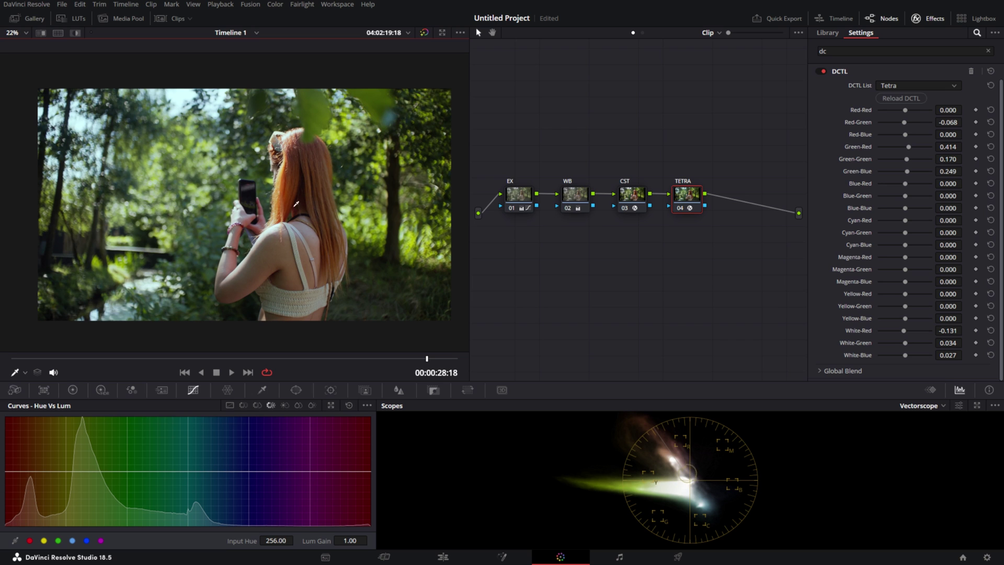
scroll(365, 169, up, 1)
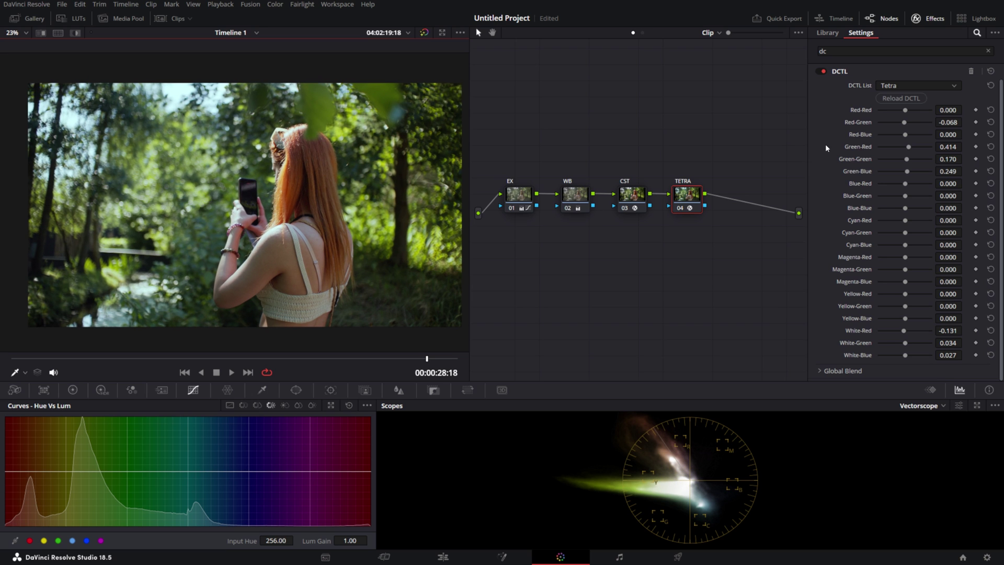